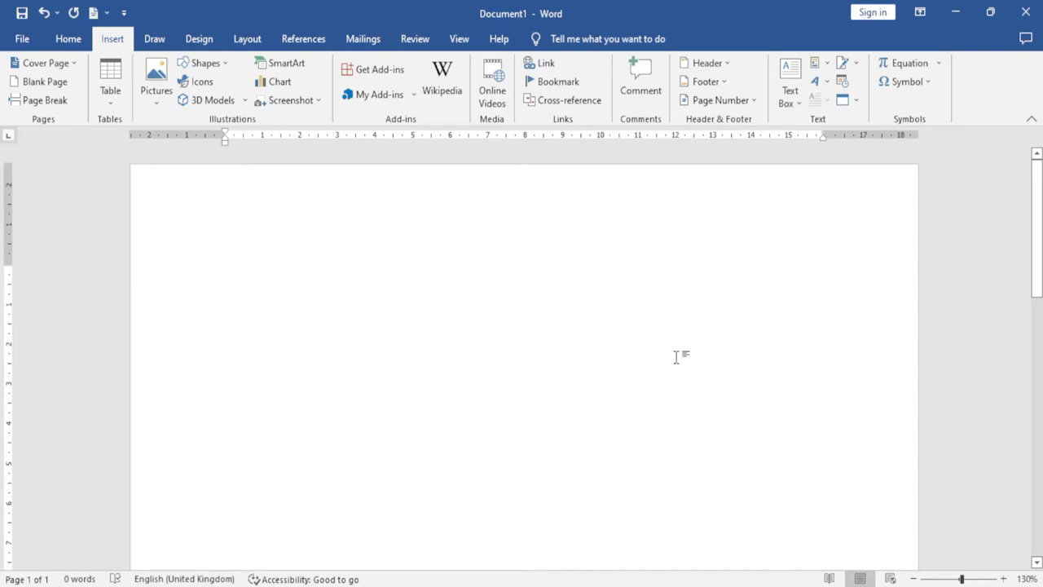
Generate sample paragraphs with =rand() in the blank document, 239 words on one page.
text(=)
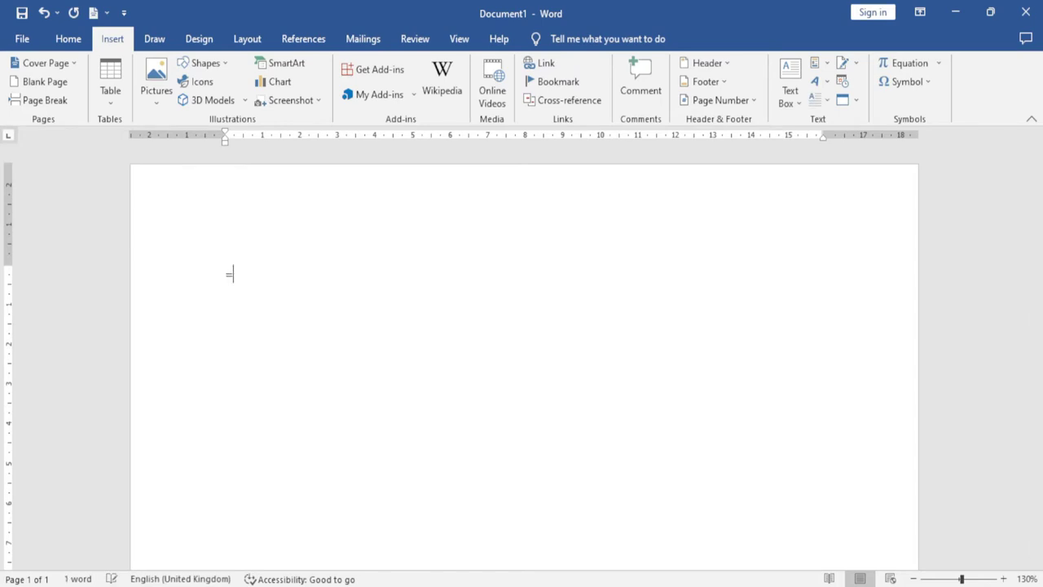
text(rand)
text(())
key(Return)
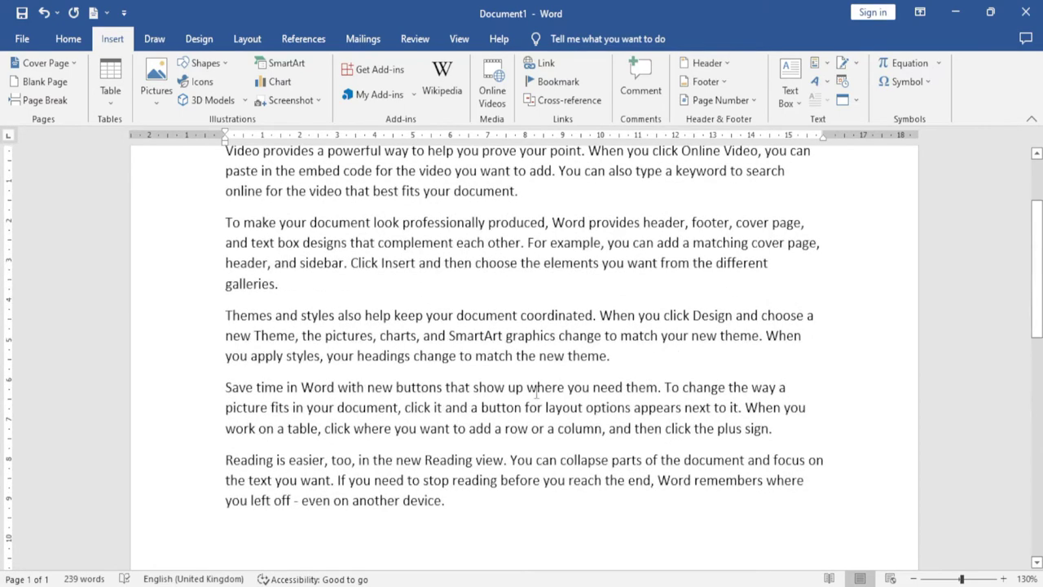
scroll(536, 393, up, 3)
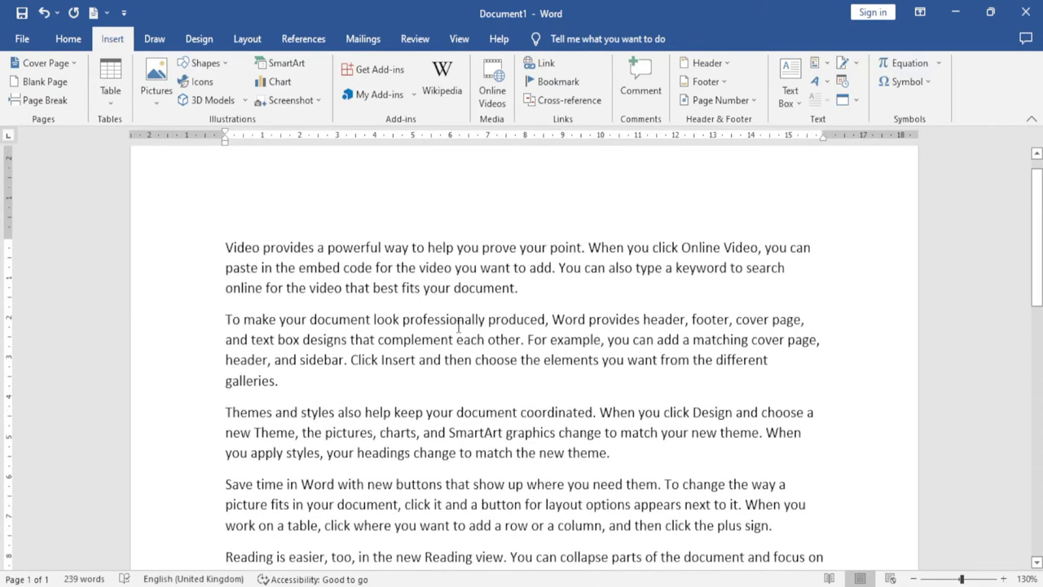
scroll(457, 330, down, 2)
scroll(457, 331, up, 2)
Add the comment 'This Word is Bold' to the word 'professionally'.
double_click(434, 319)
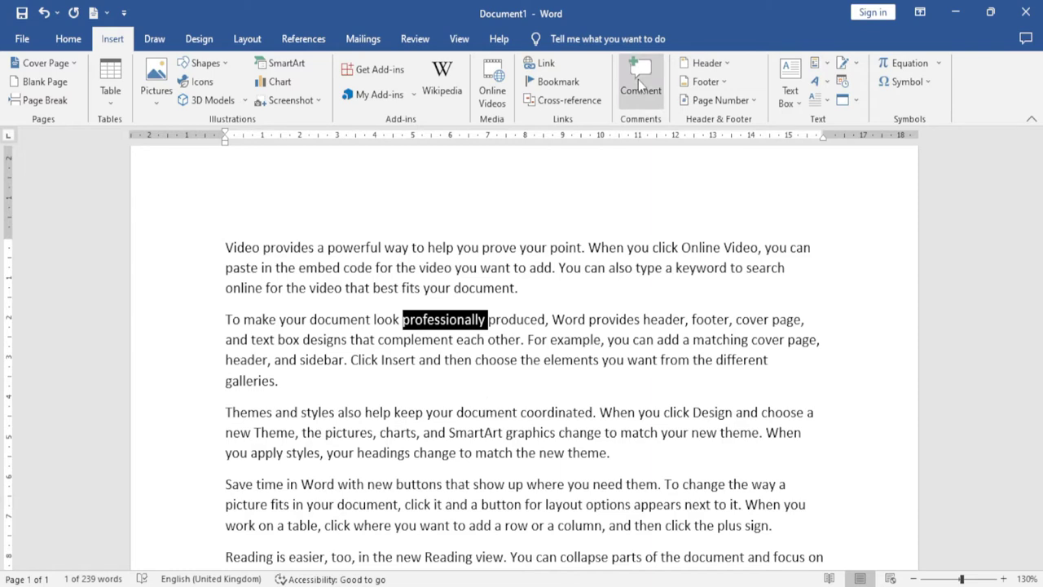
click(638, 79)
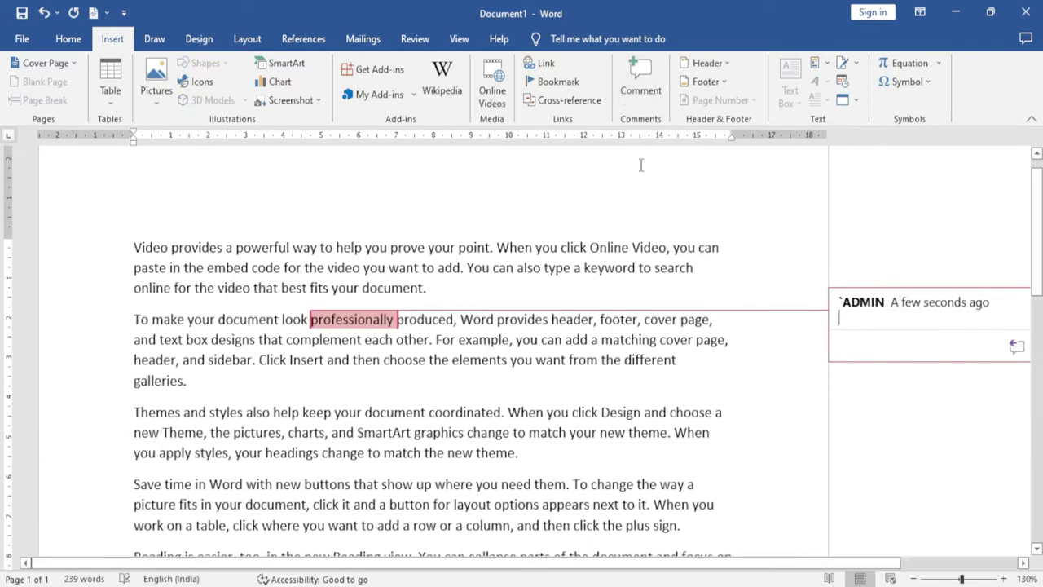
drag(594, 564, 701, 568)
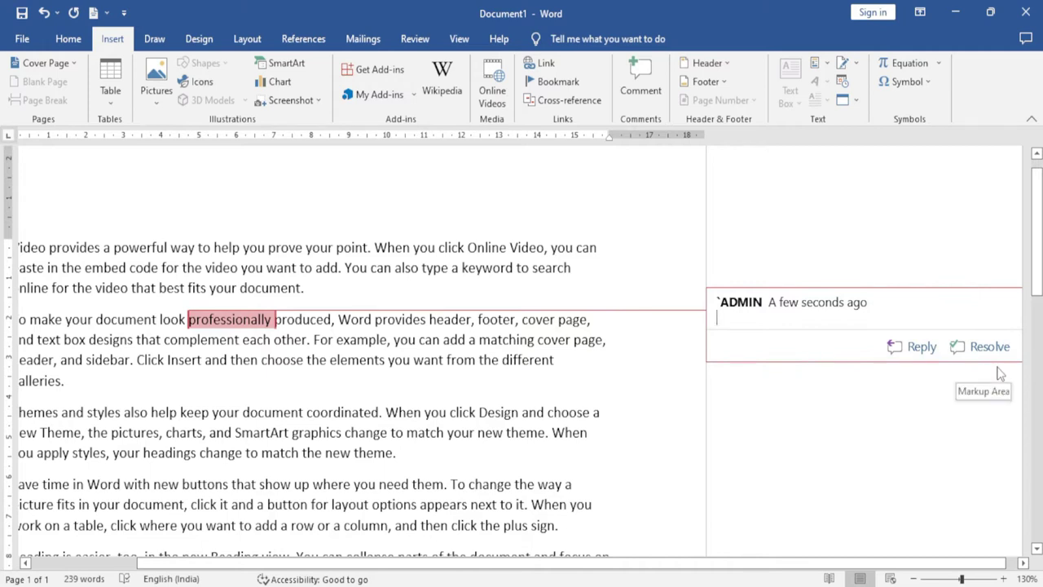
text(Tho)
key(BackSpace)
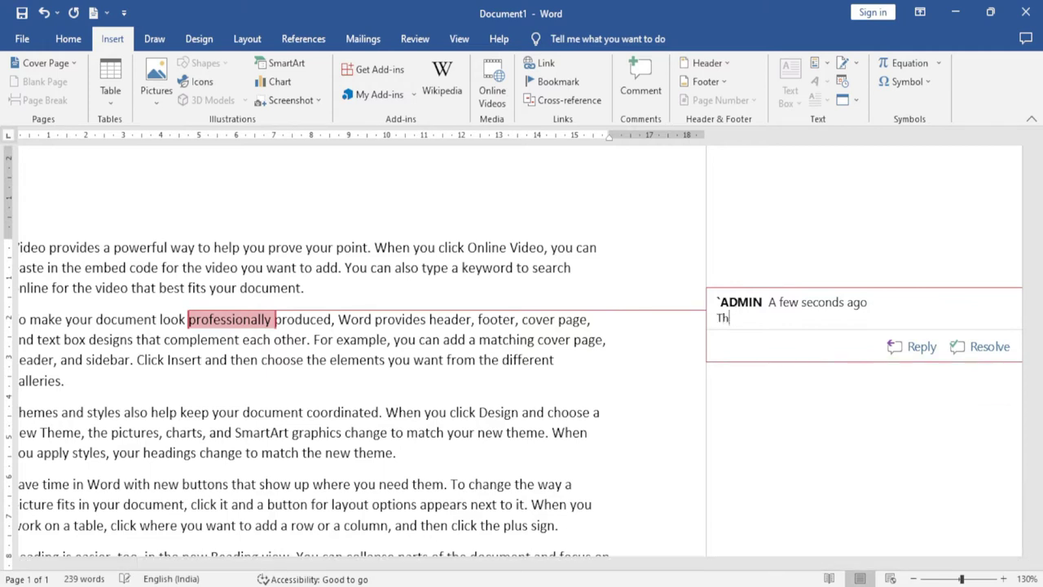
text(is Word is )
text(Bold)
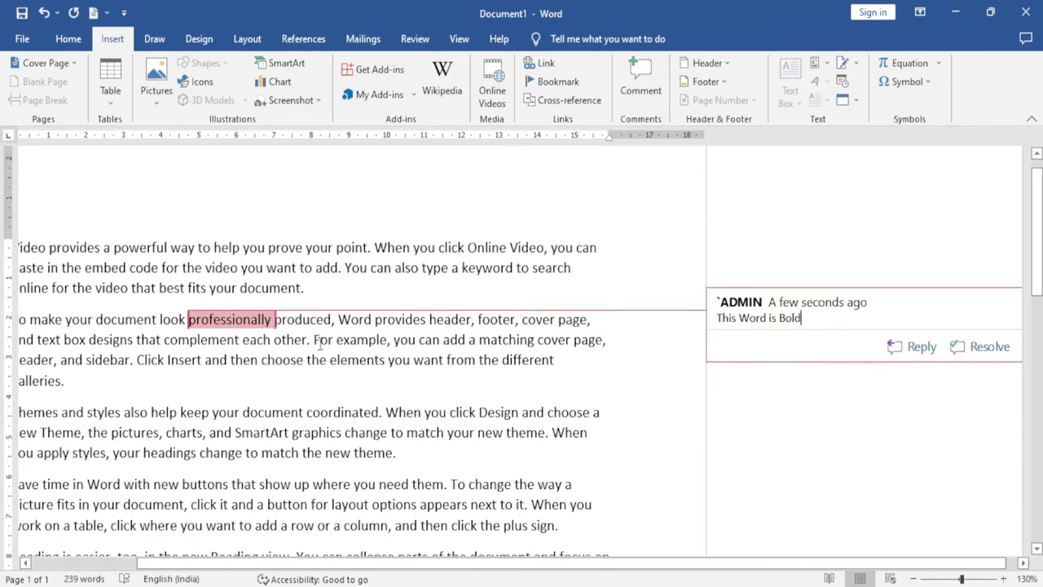
Add the comment 'This Word is Italic' to the word 'coordinated', then return to the text.
double_click(345, 417)
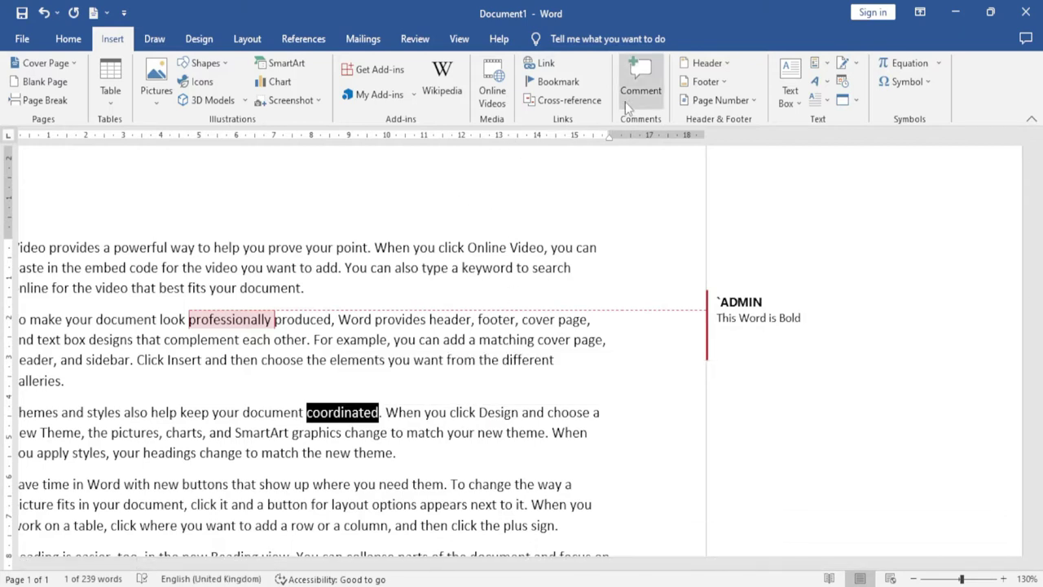
click(640, 91)
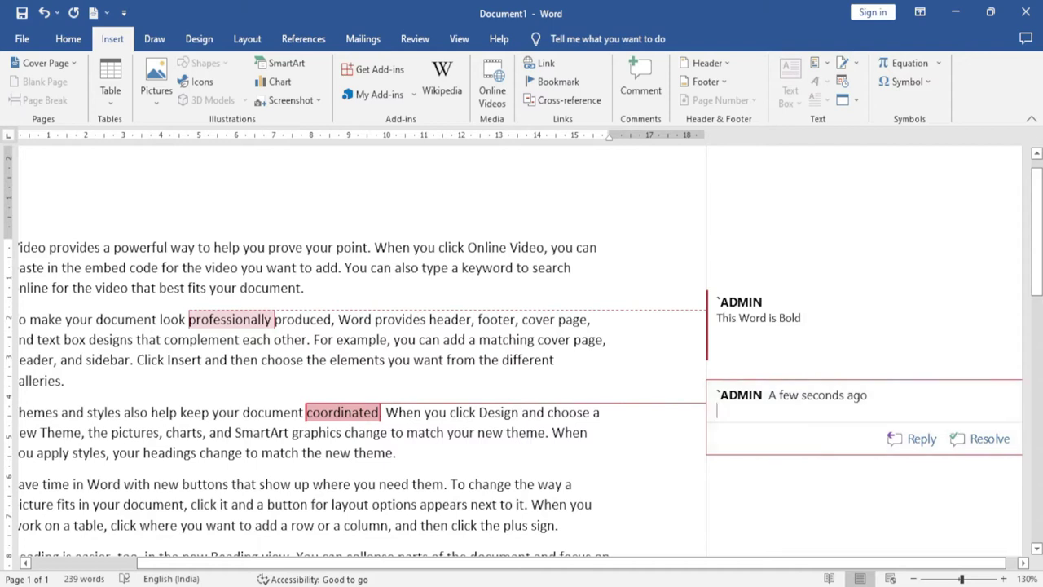
text(This Word )
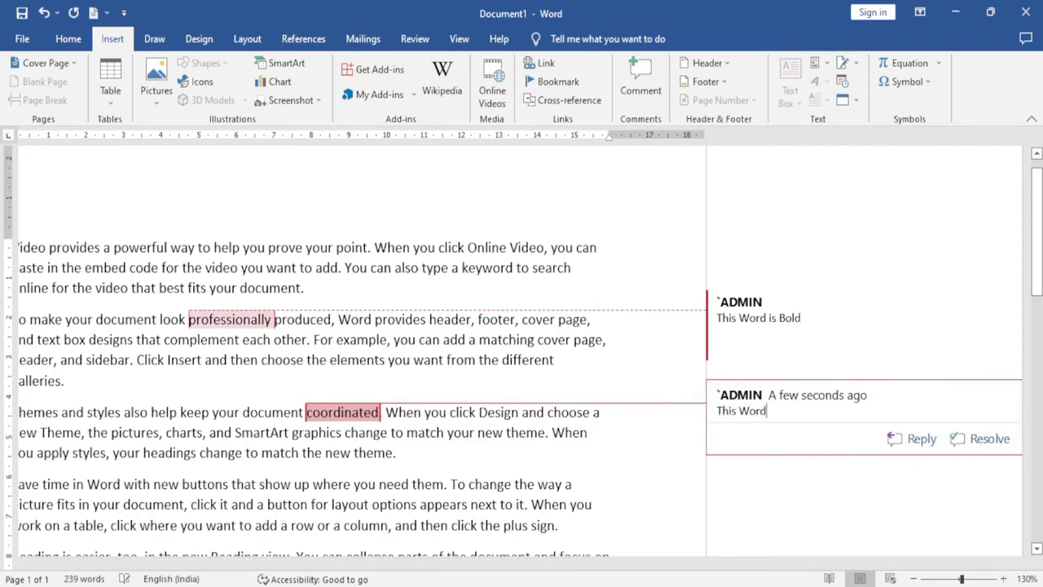
text(is Italic)
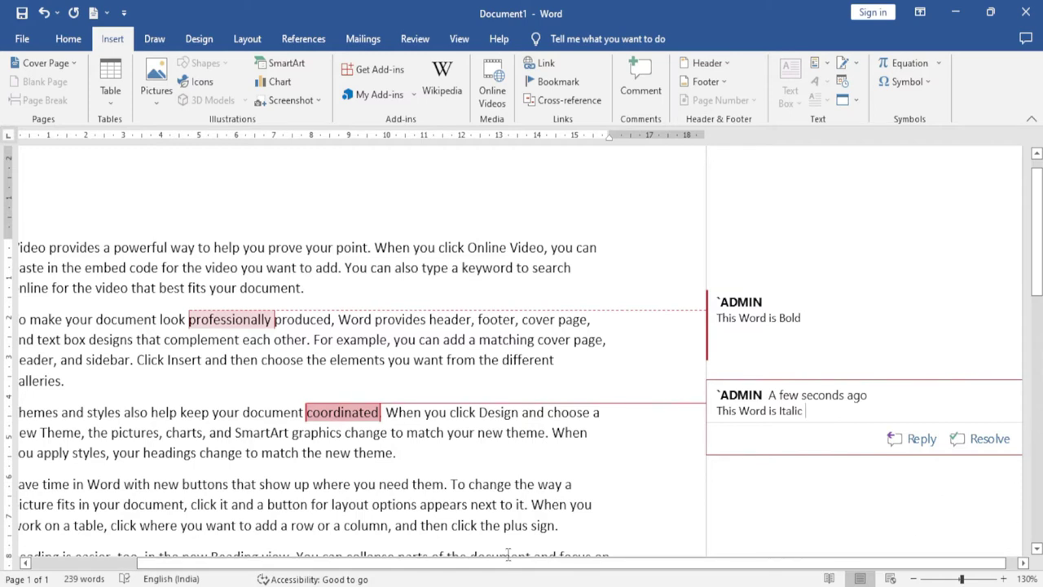
scroll(412, 492, down, 3)
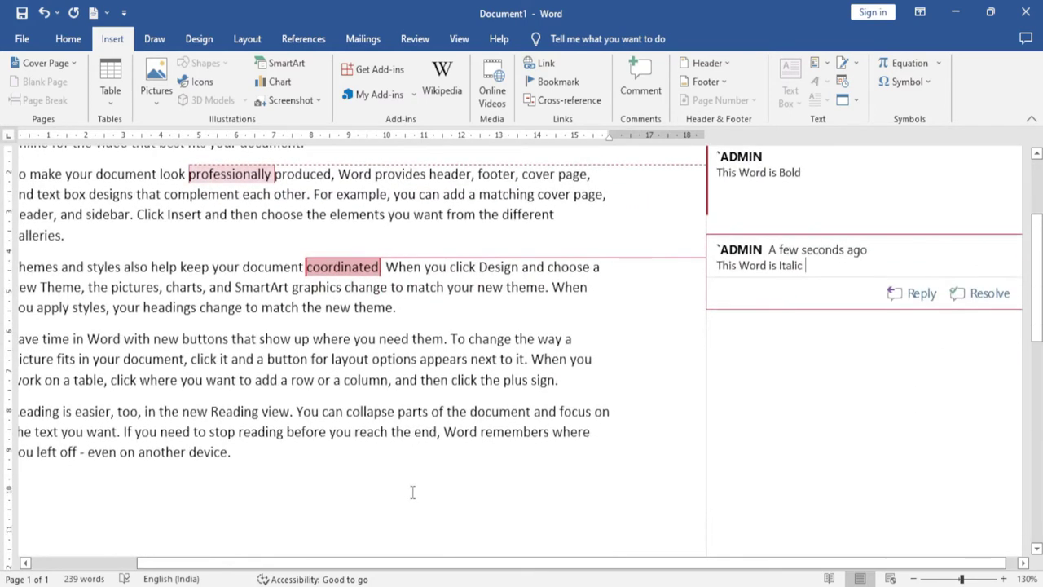
scroll(413, 492, up, 2)
click(251, 277)
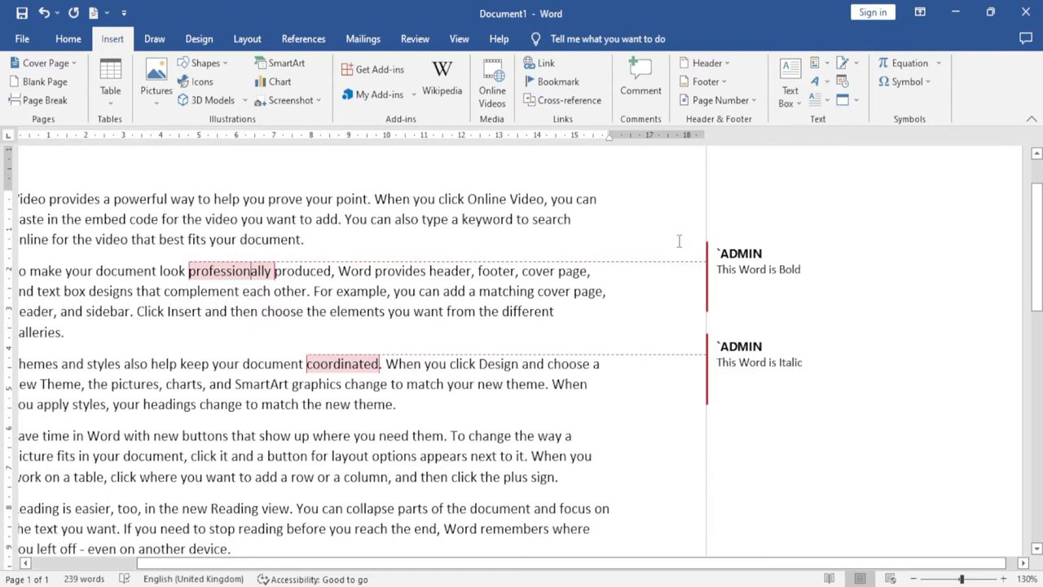
Add a third comment, 'It is important word', on 'professionally' and show the Review tools.
click(636, 72)
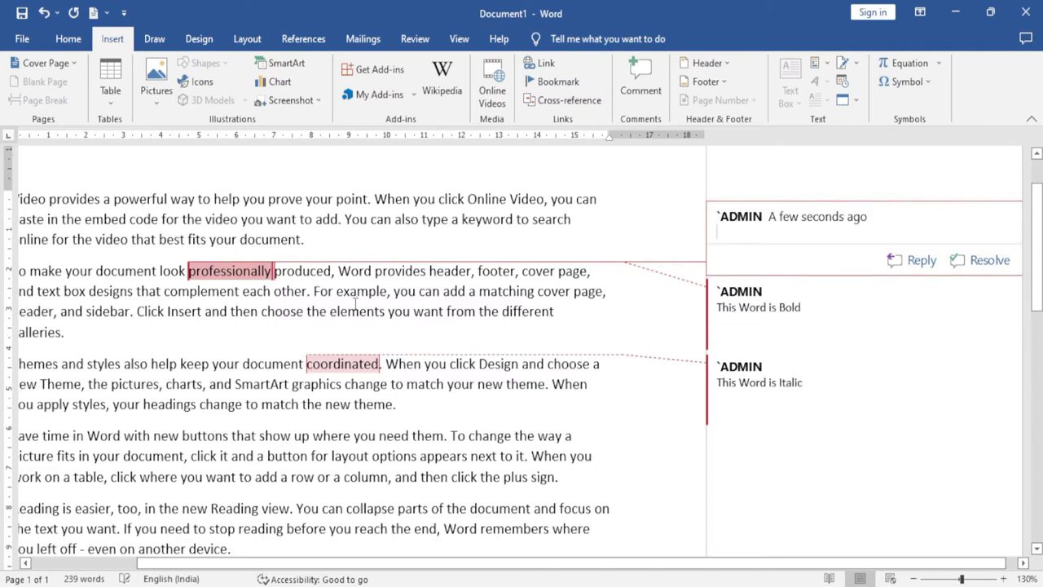
text(It is important word)
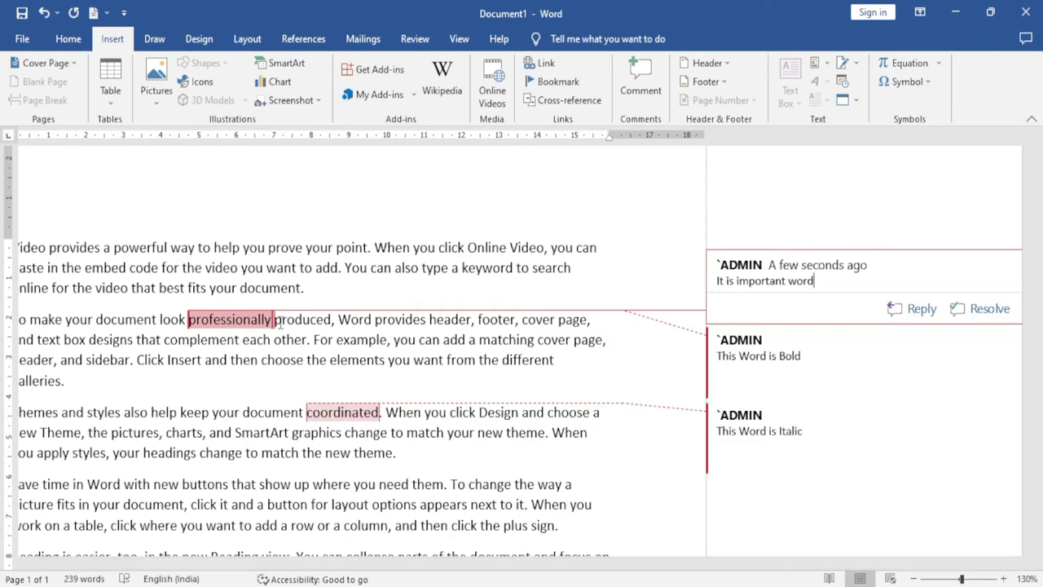
click(416, 39)
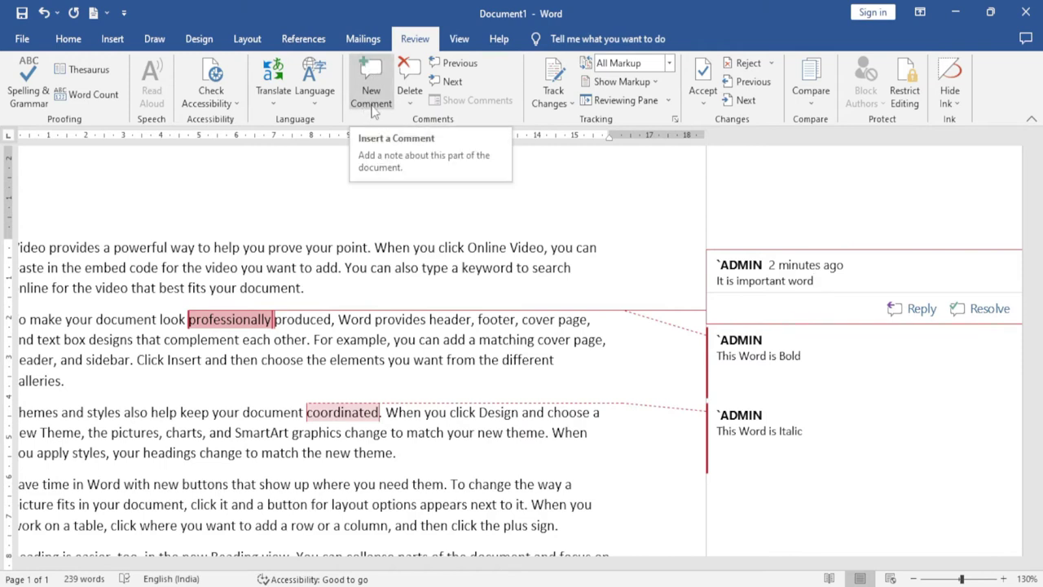
Delete the 'It is important word' comment and deselect the word 'professionally'.
mouse_move(745, 473)
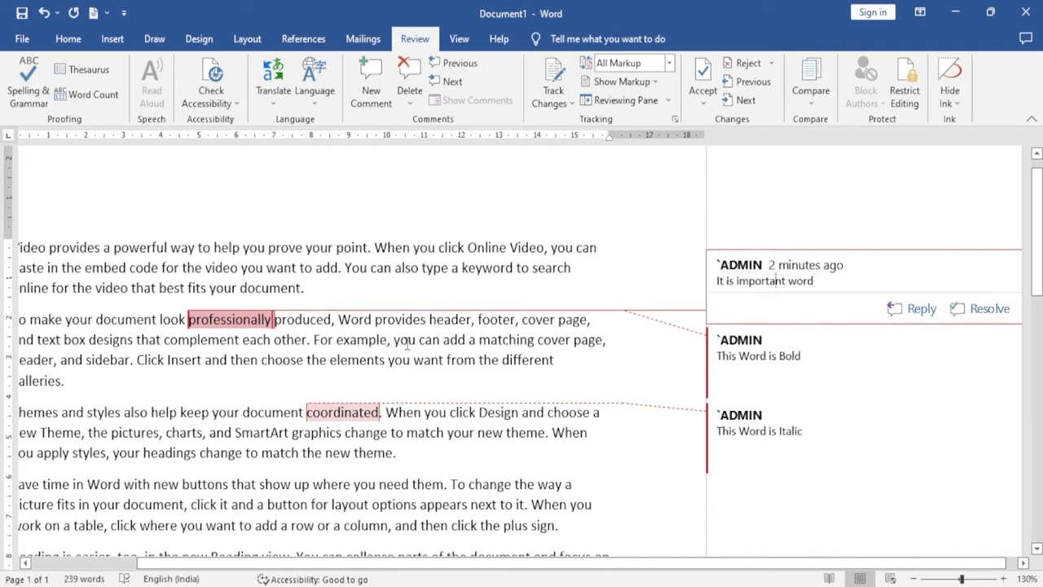
key(Left)
key(Left)
key(Left)
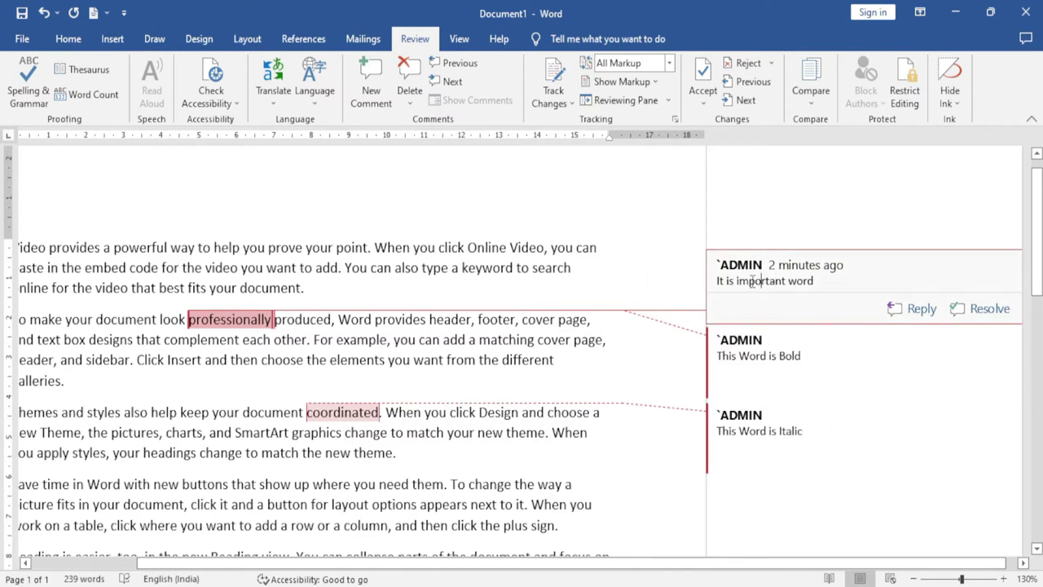
click(409, 77)
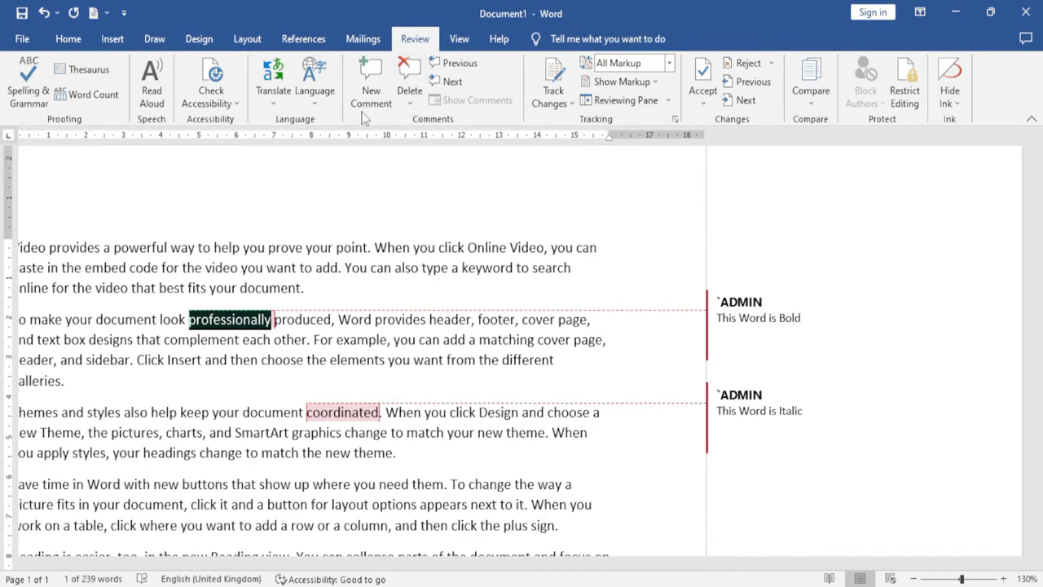
click(244, 320)
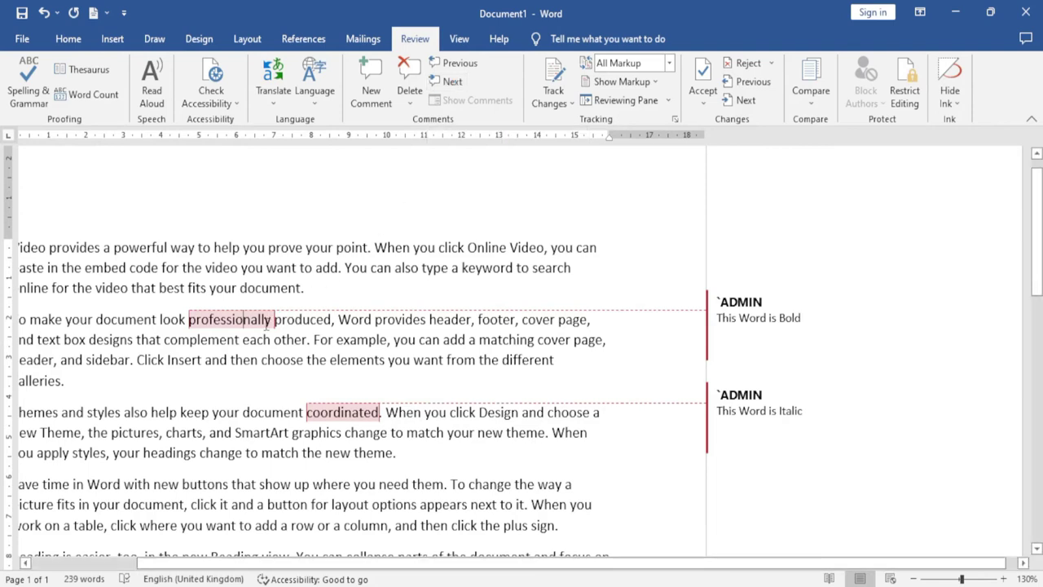
Cycle with Next/Previous between the 'professionally' and 'coordinated' comments, ending on 'This Word is Bold'.
mouse_move(269, 323)
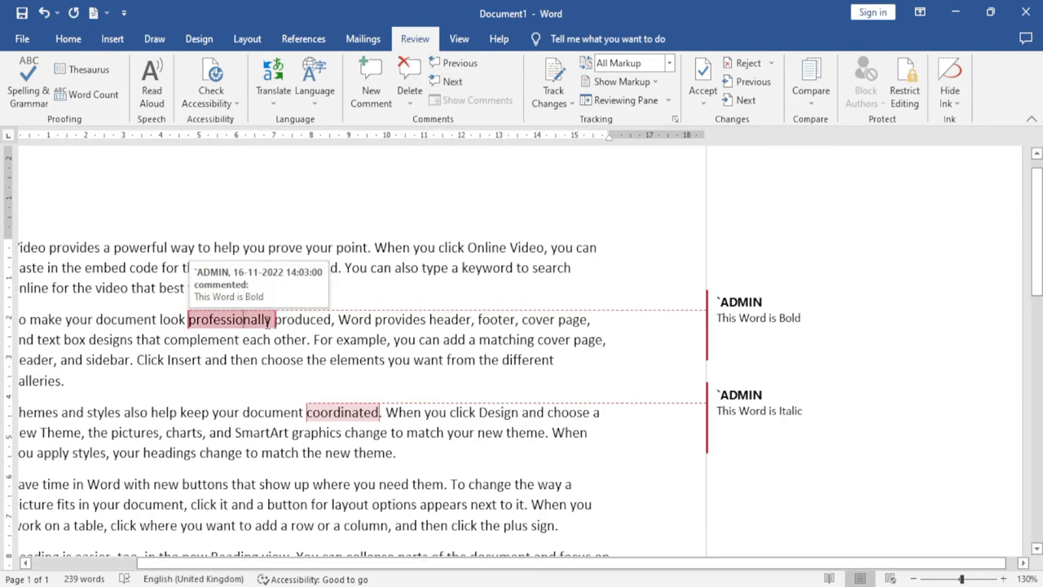
click(456, 85)
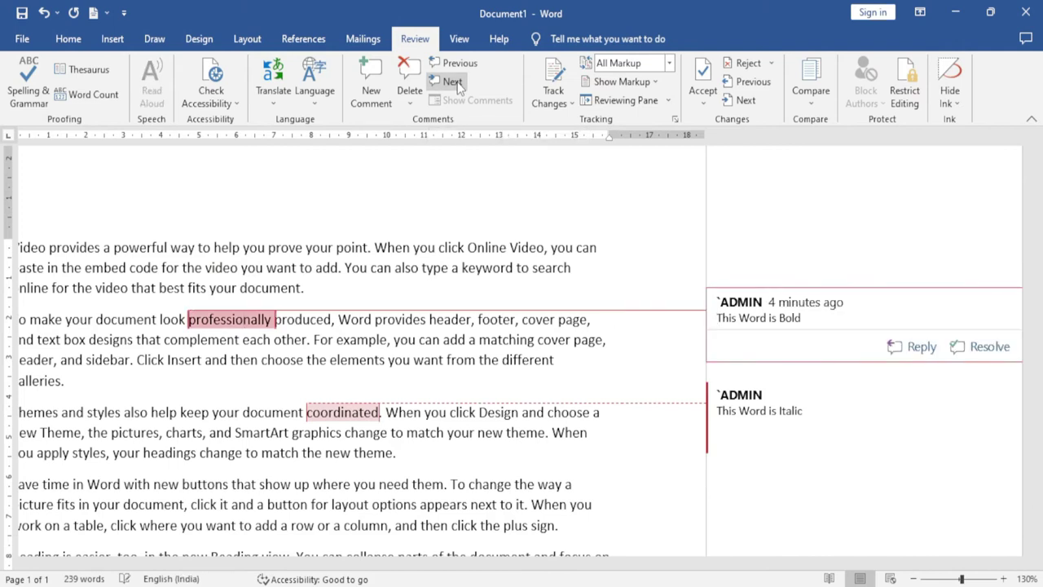
click(454, 83)
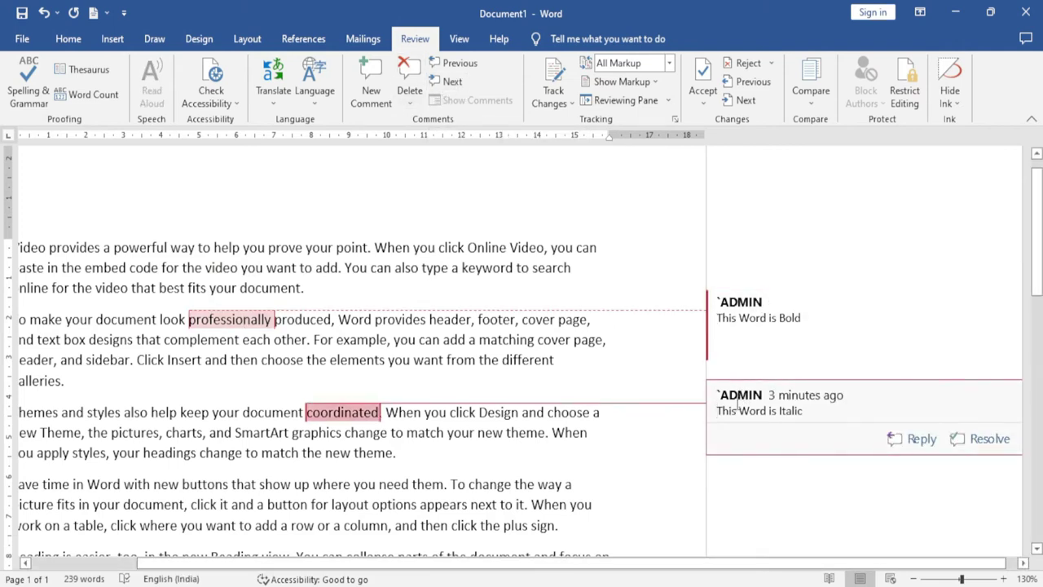
click(454, 66)
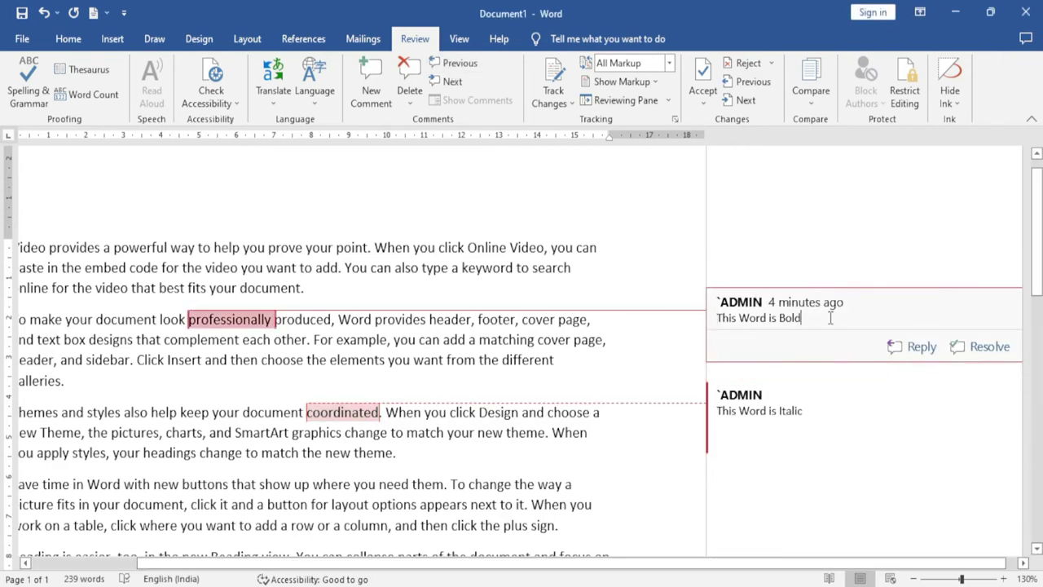
click(453, 83)
click(453, 83)
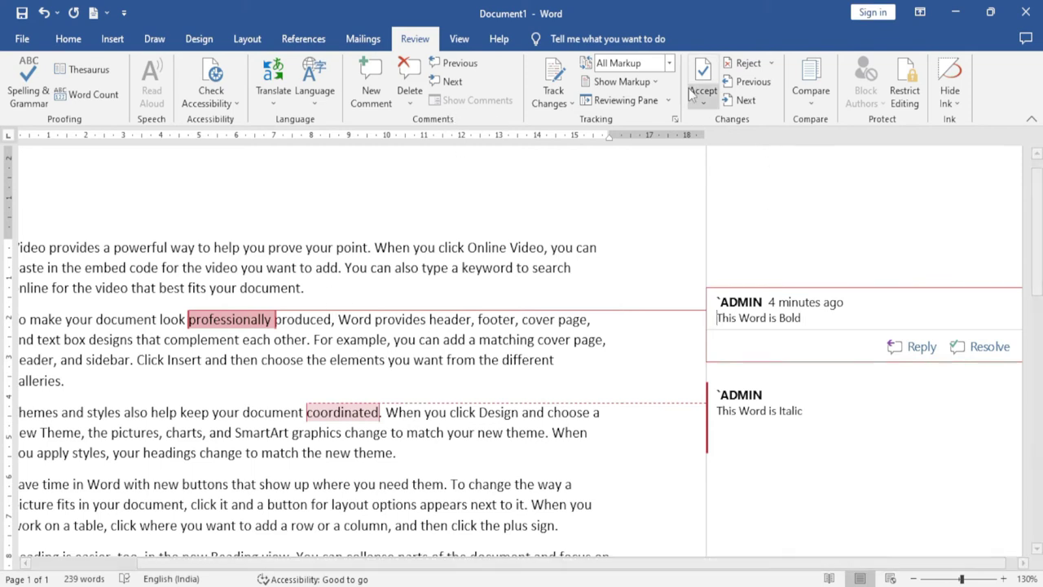
click(669, 65)
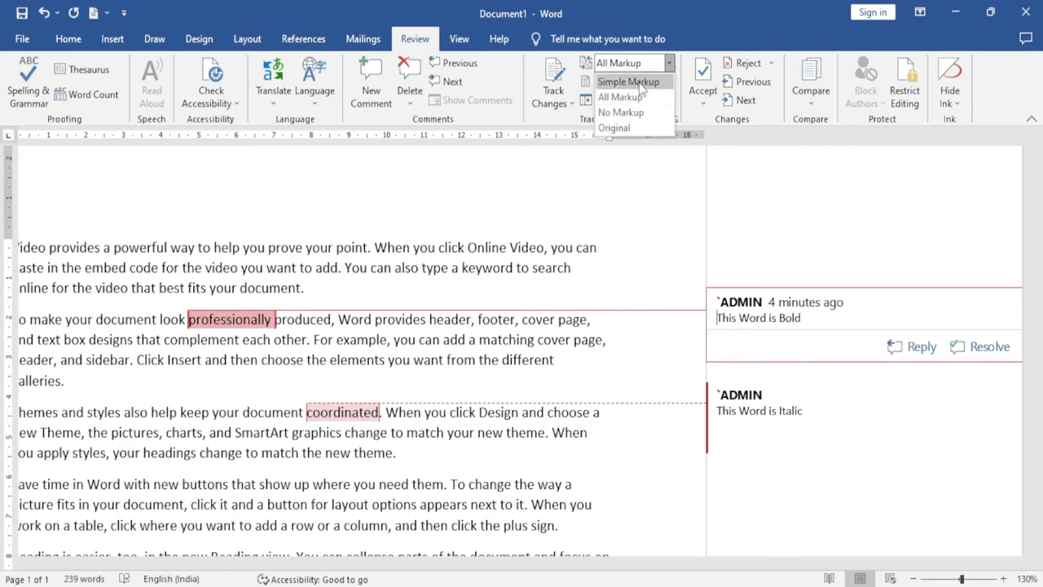
Switch to Simple Markup, open and close the 'professionally' comment icon, and toggle Show Comments.
click(640, 83)
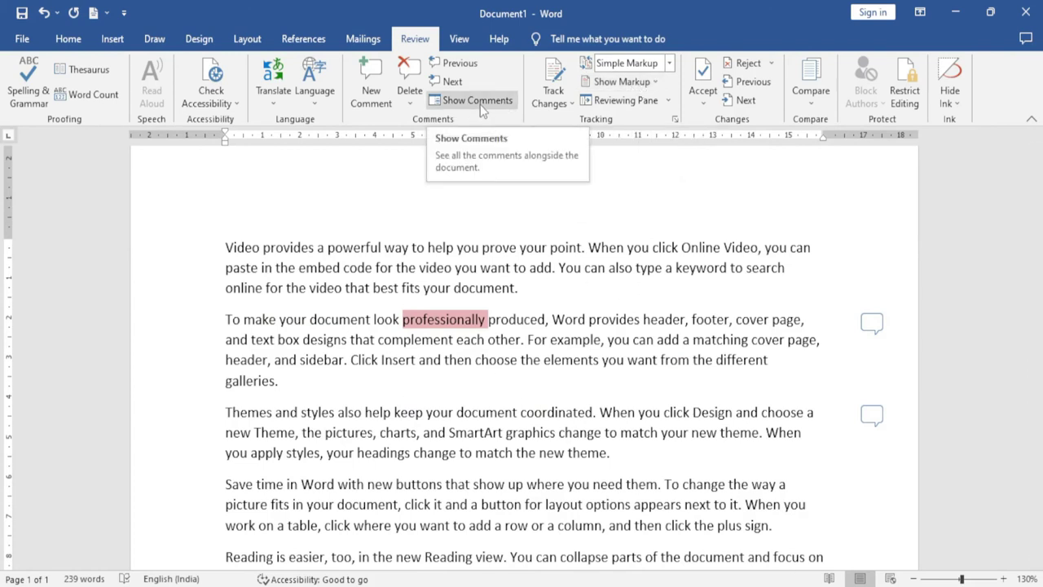
click(873, 327)
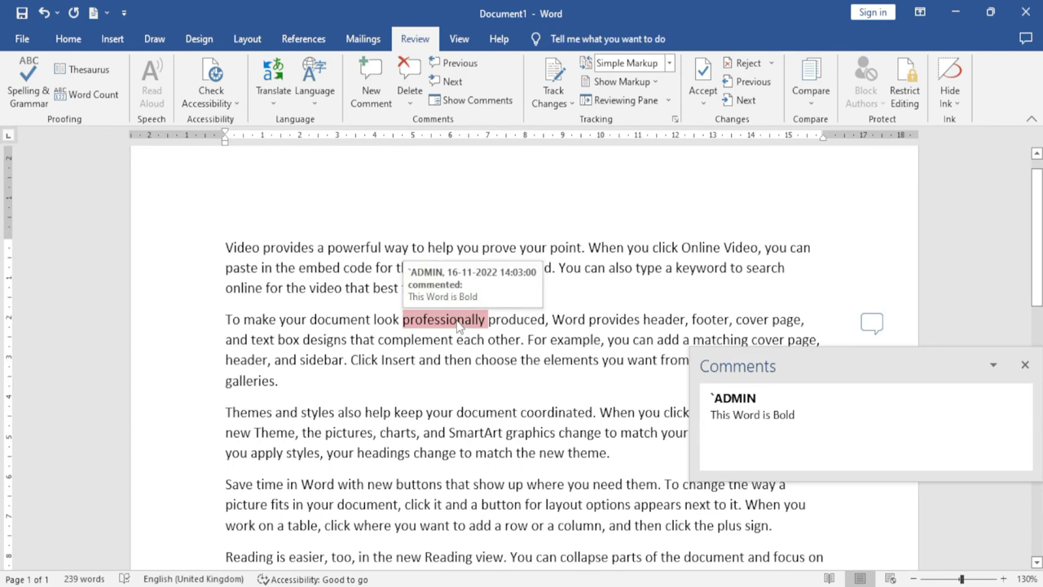
click(545, 412)
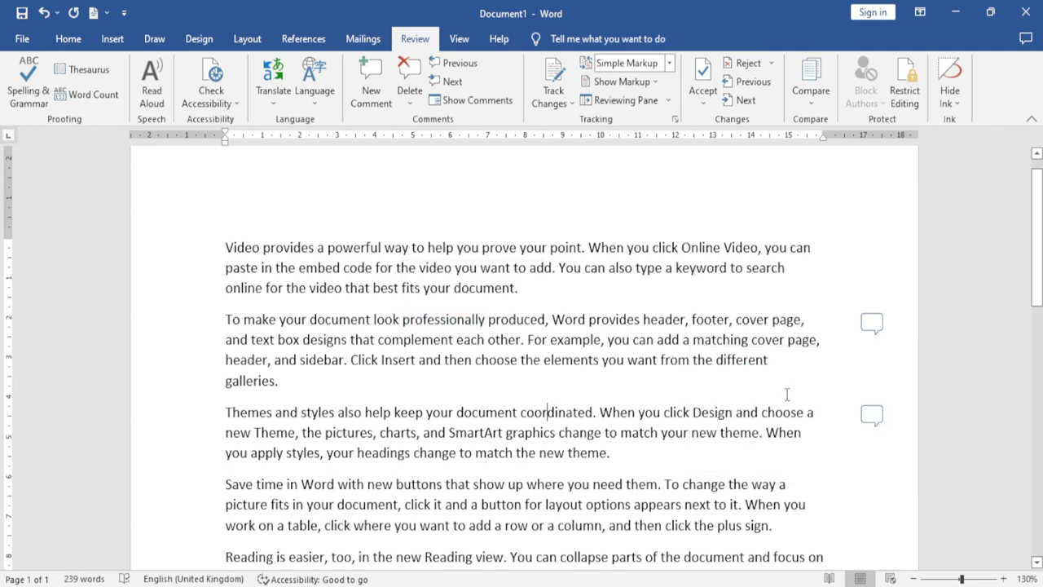
click(871, 323)
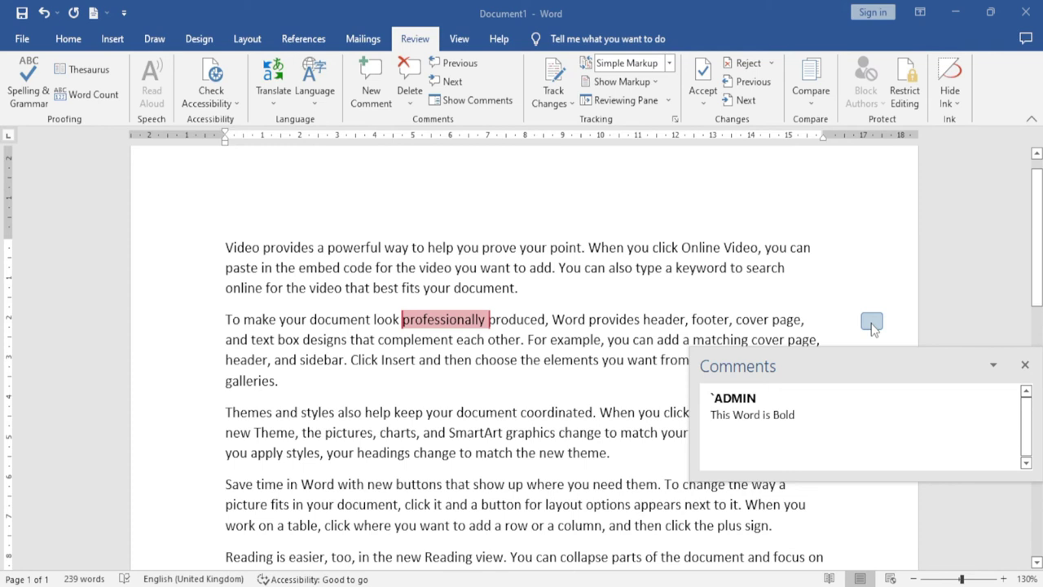
click(871, 324)
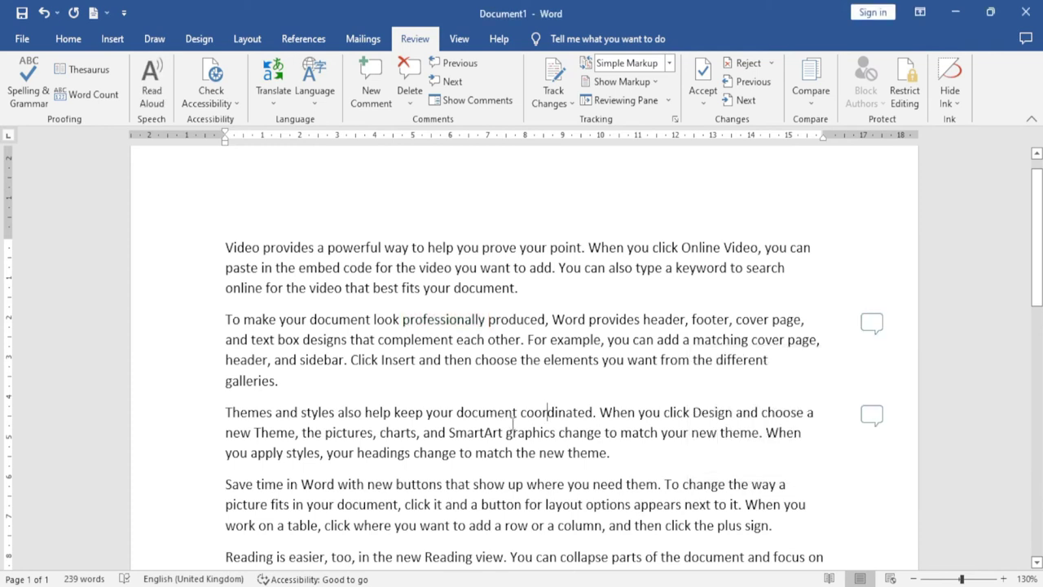
click(477, 101)
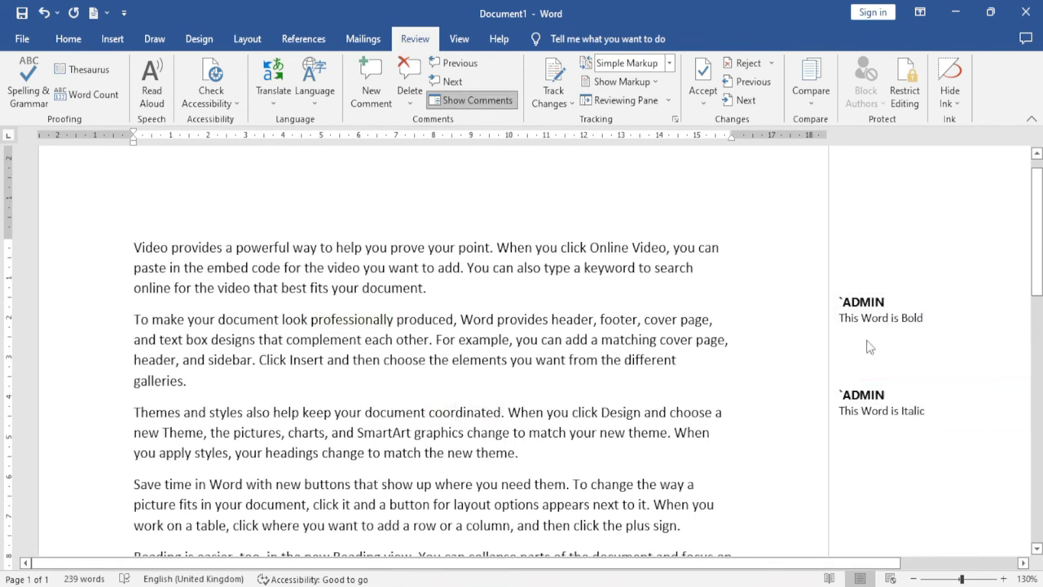
click(477, 101)
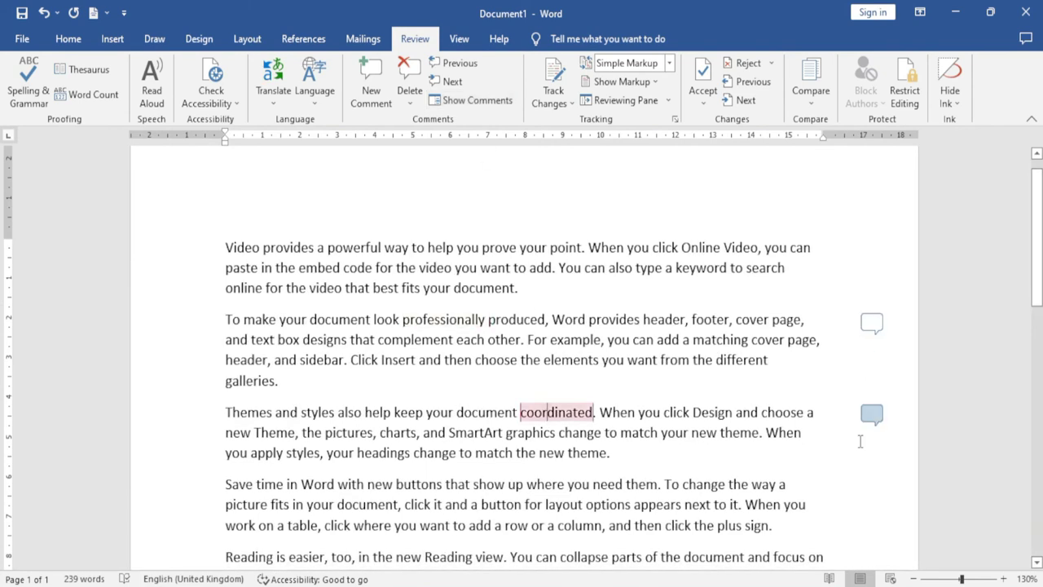
Hide comments from the markup via Show Markup.
click(656, 81)
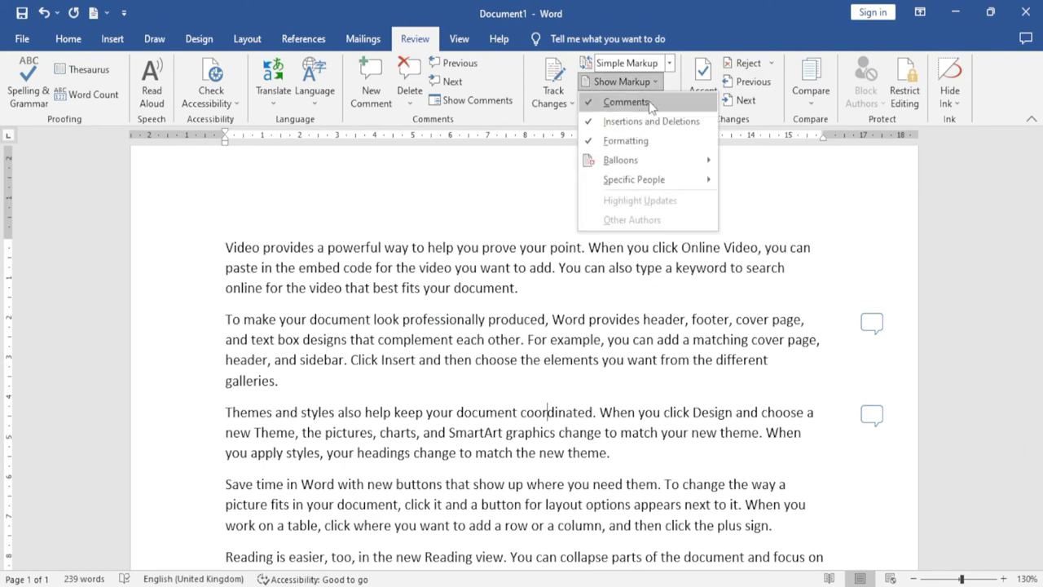
click(626, 102)
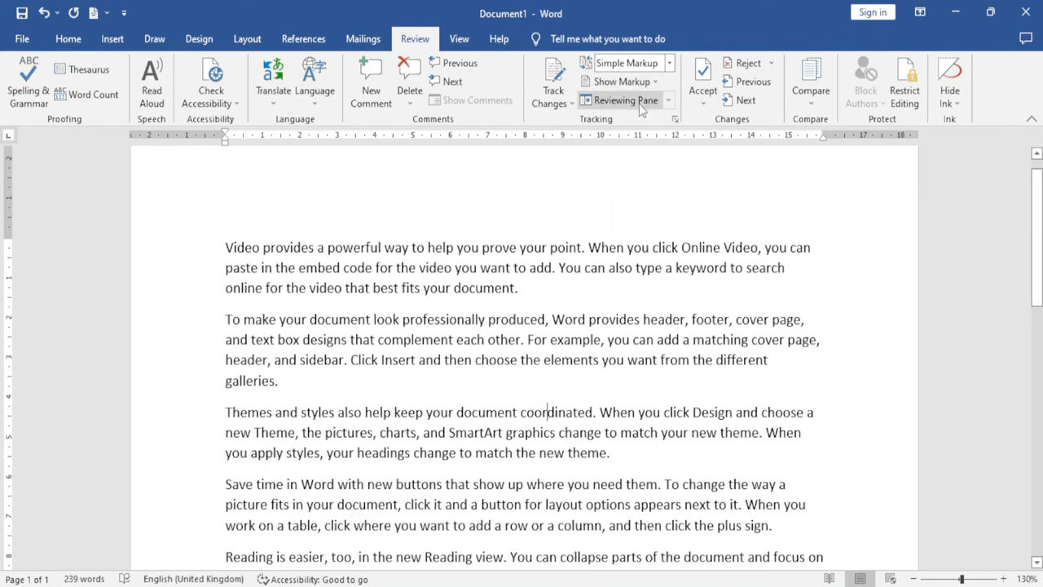
scroll(633, 352, down, 1)
scroll(633, 352, down, 4)
scroll(633, 352, up, 4)
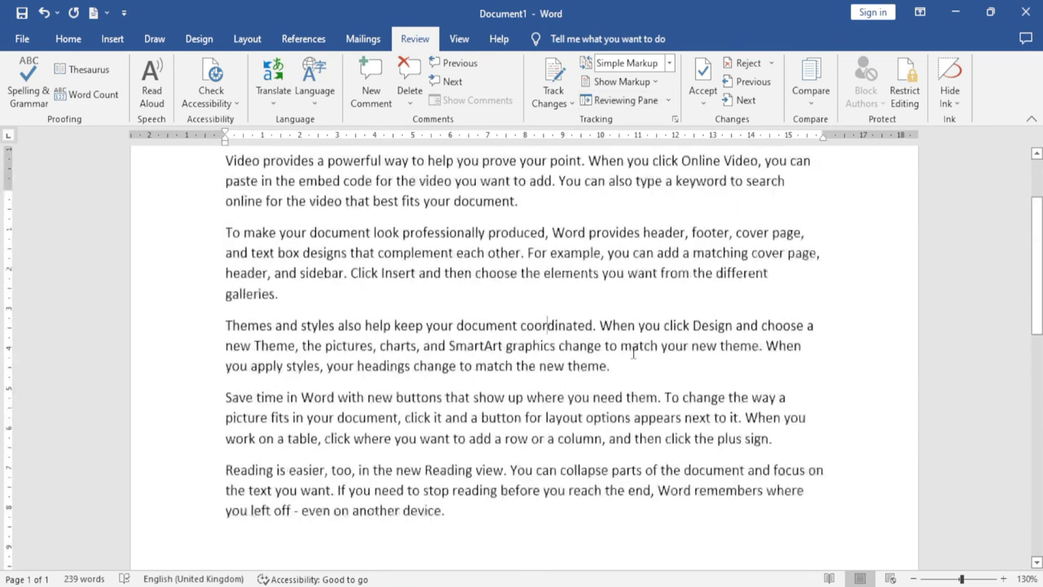
scroll(537, 416, up, 1)
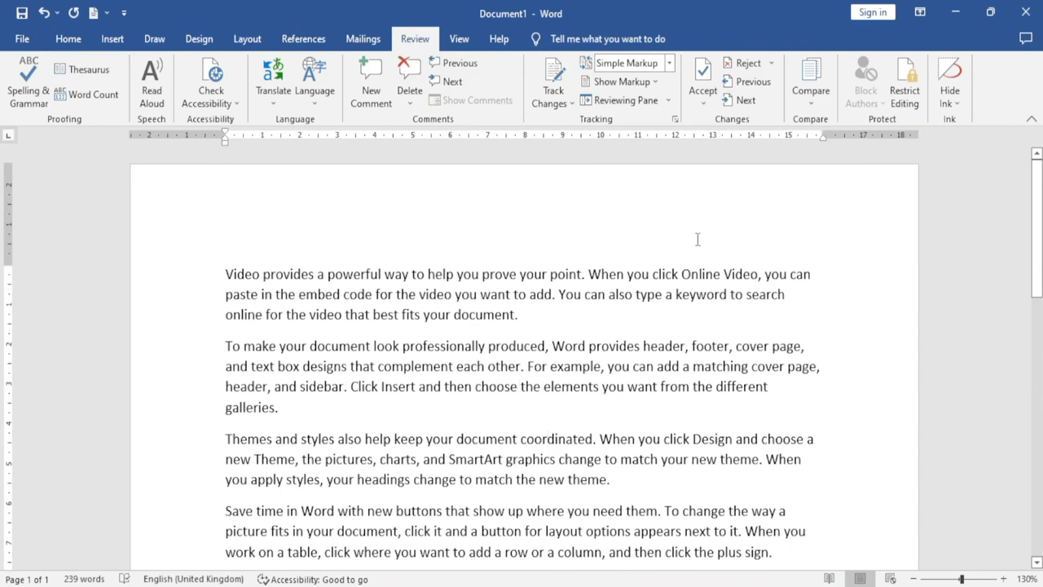
Turn comments back on and open the 'This Word is Italic' comment on 'coordinated'.
click(658, 83)
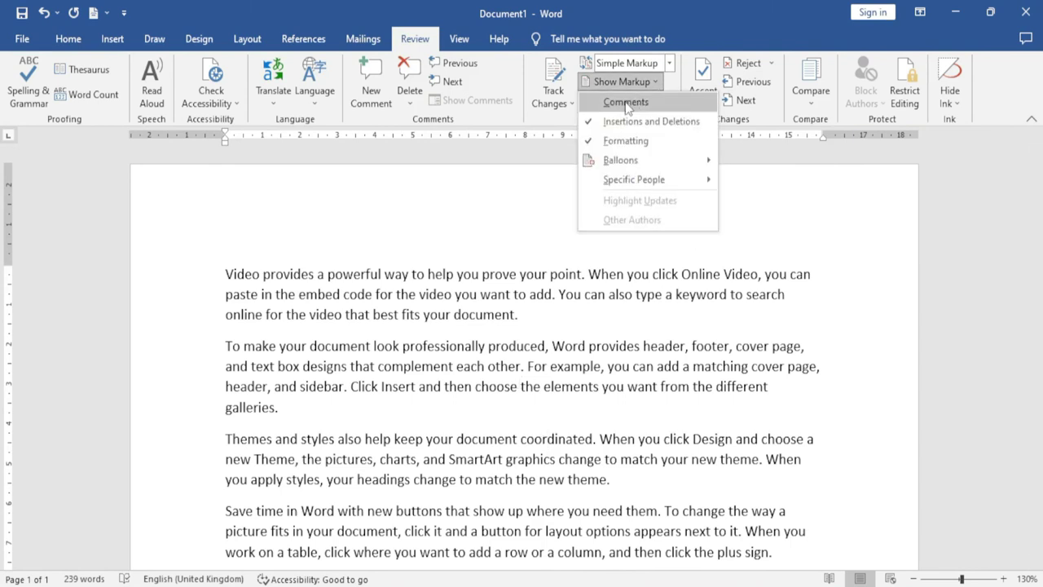
click(626, 103)
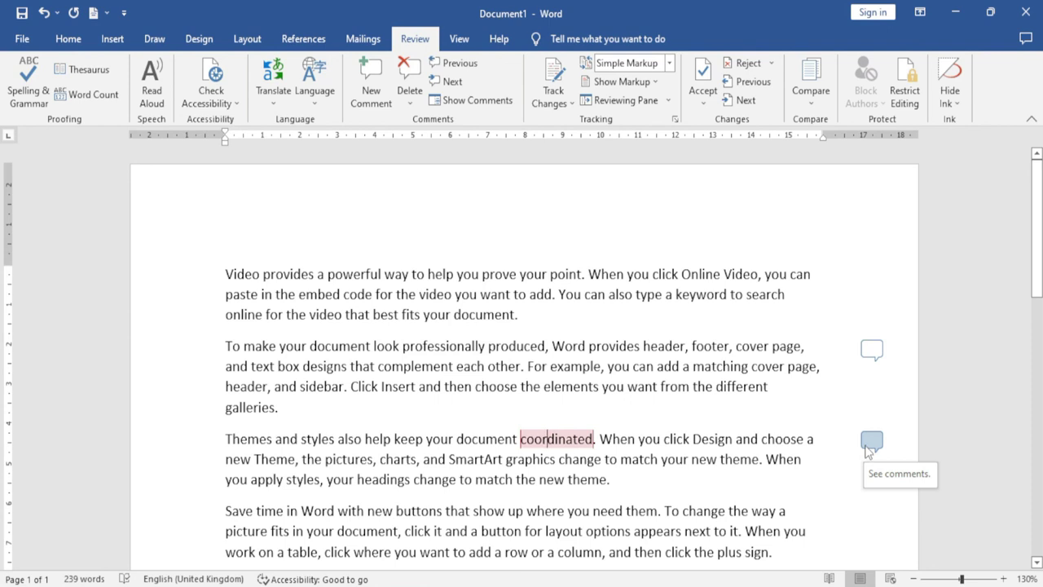
click(871, 441)
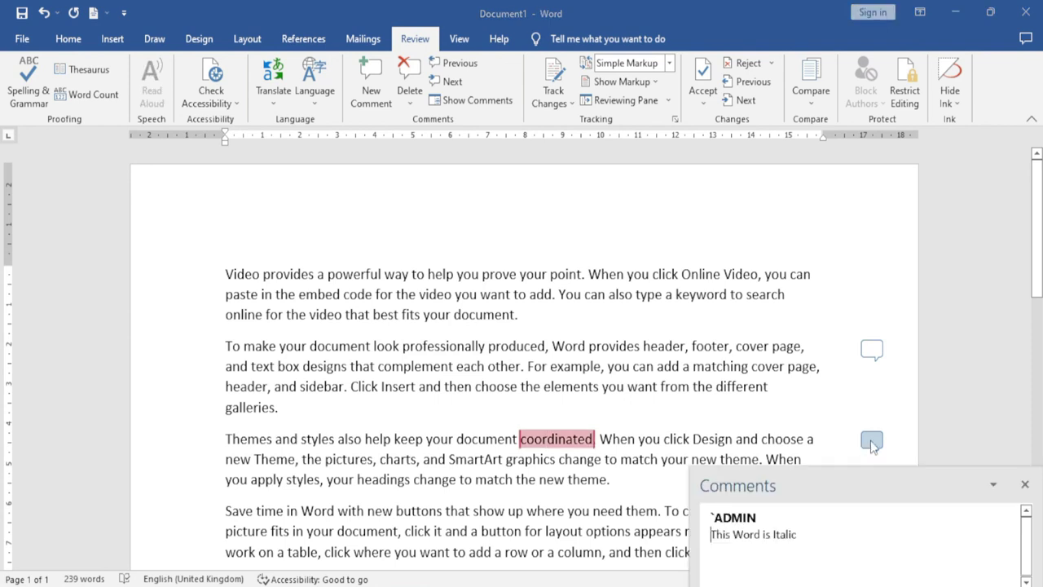